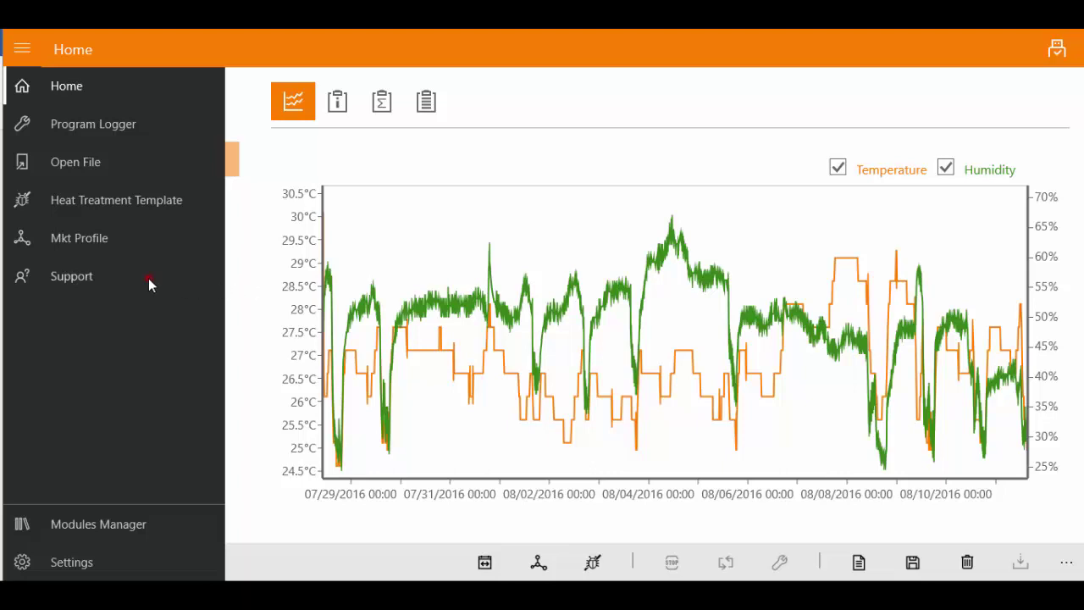
Switch the main view from the Home chart to the Support page
left_click(150, 280)
Go back to Home to show the downloaded logger's temperature and humidity chart again
left_click(22, 87)
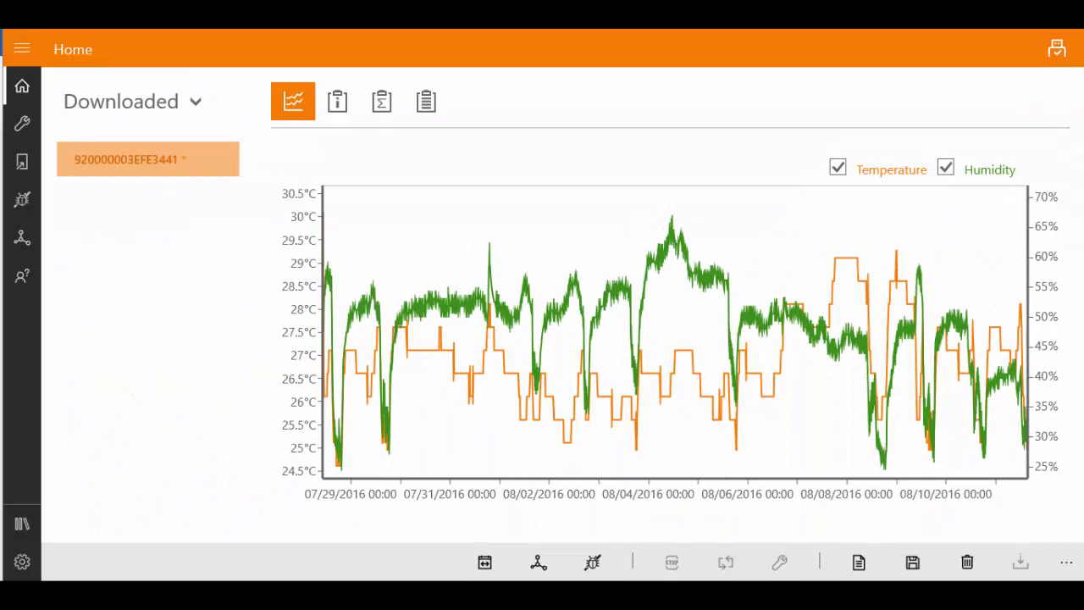